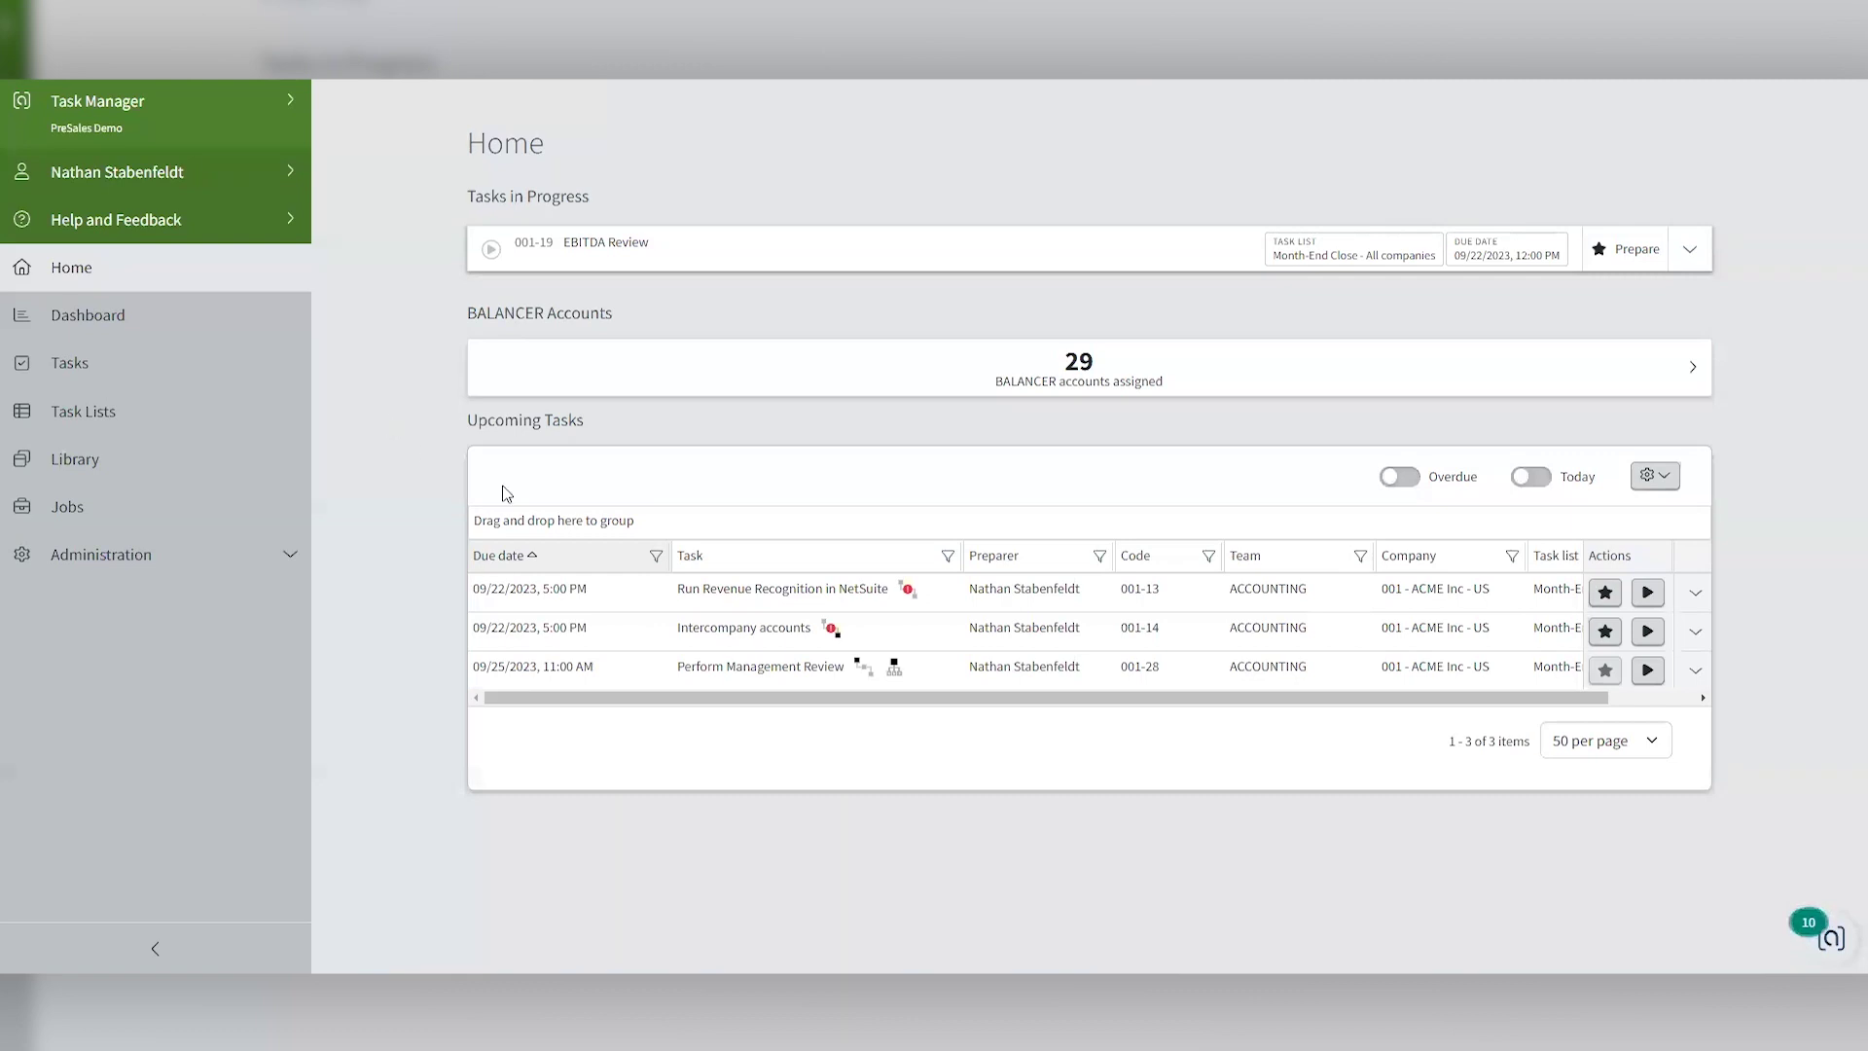
# Open task 001-28 Perform Management Review and scroll through its sub tasks, documents and comments.
pyautogui.click(737, 671)
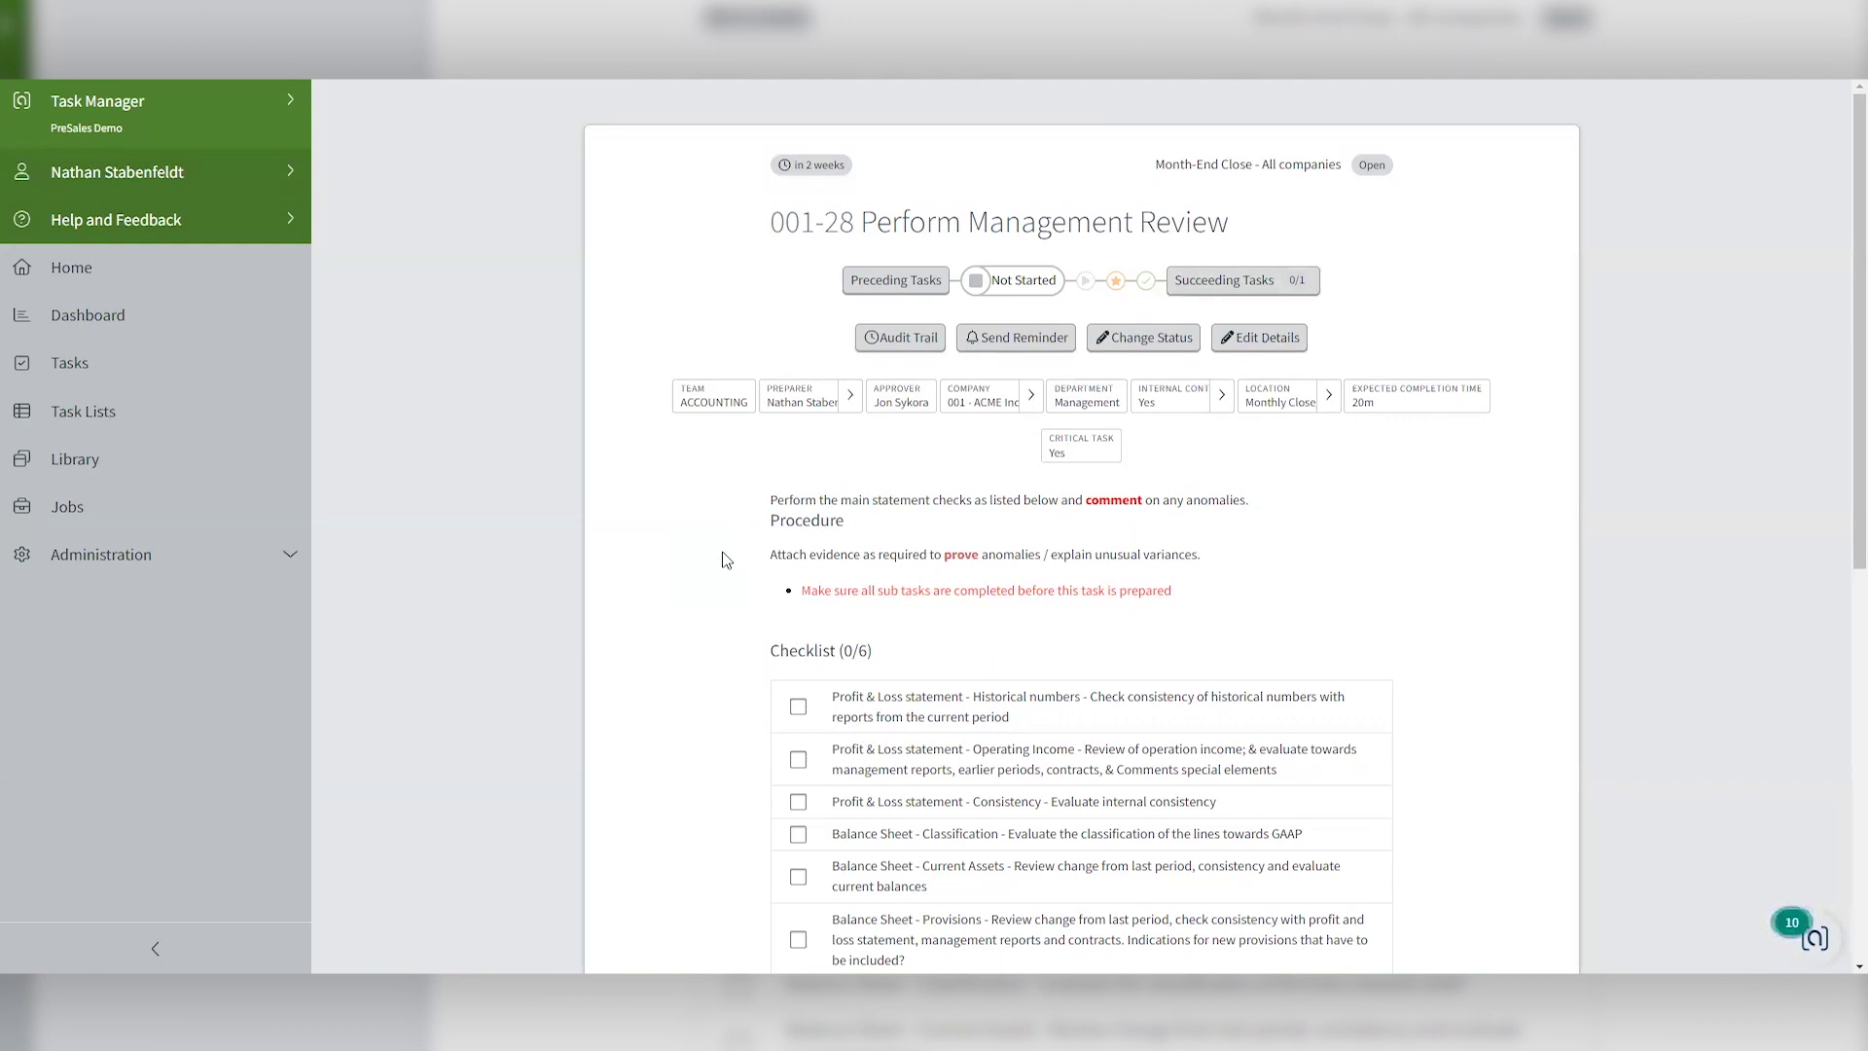
pyautogui.scroll(-3, 699, 545)
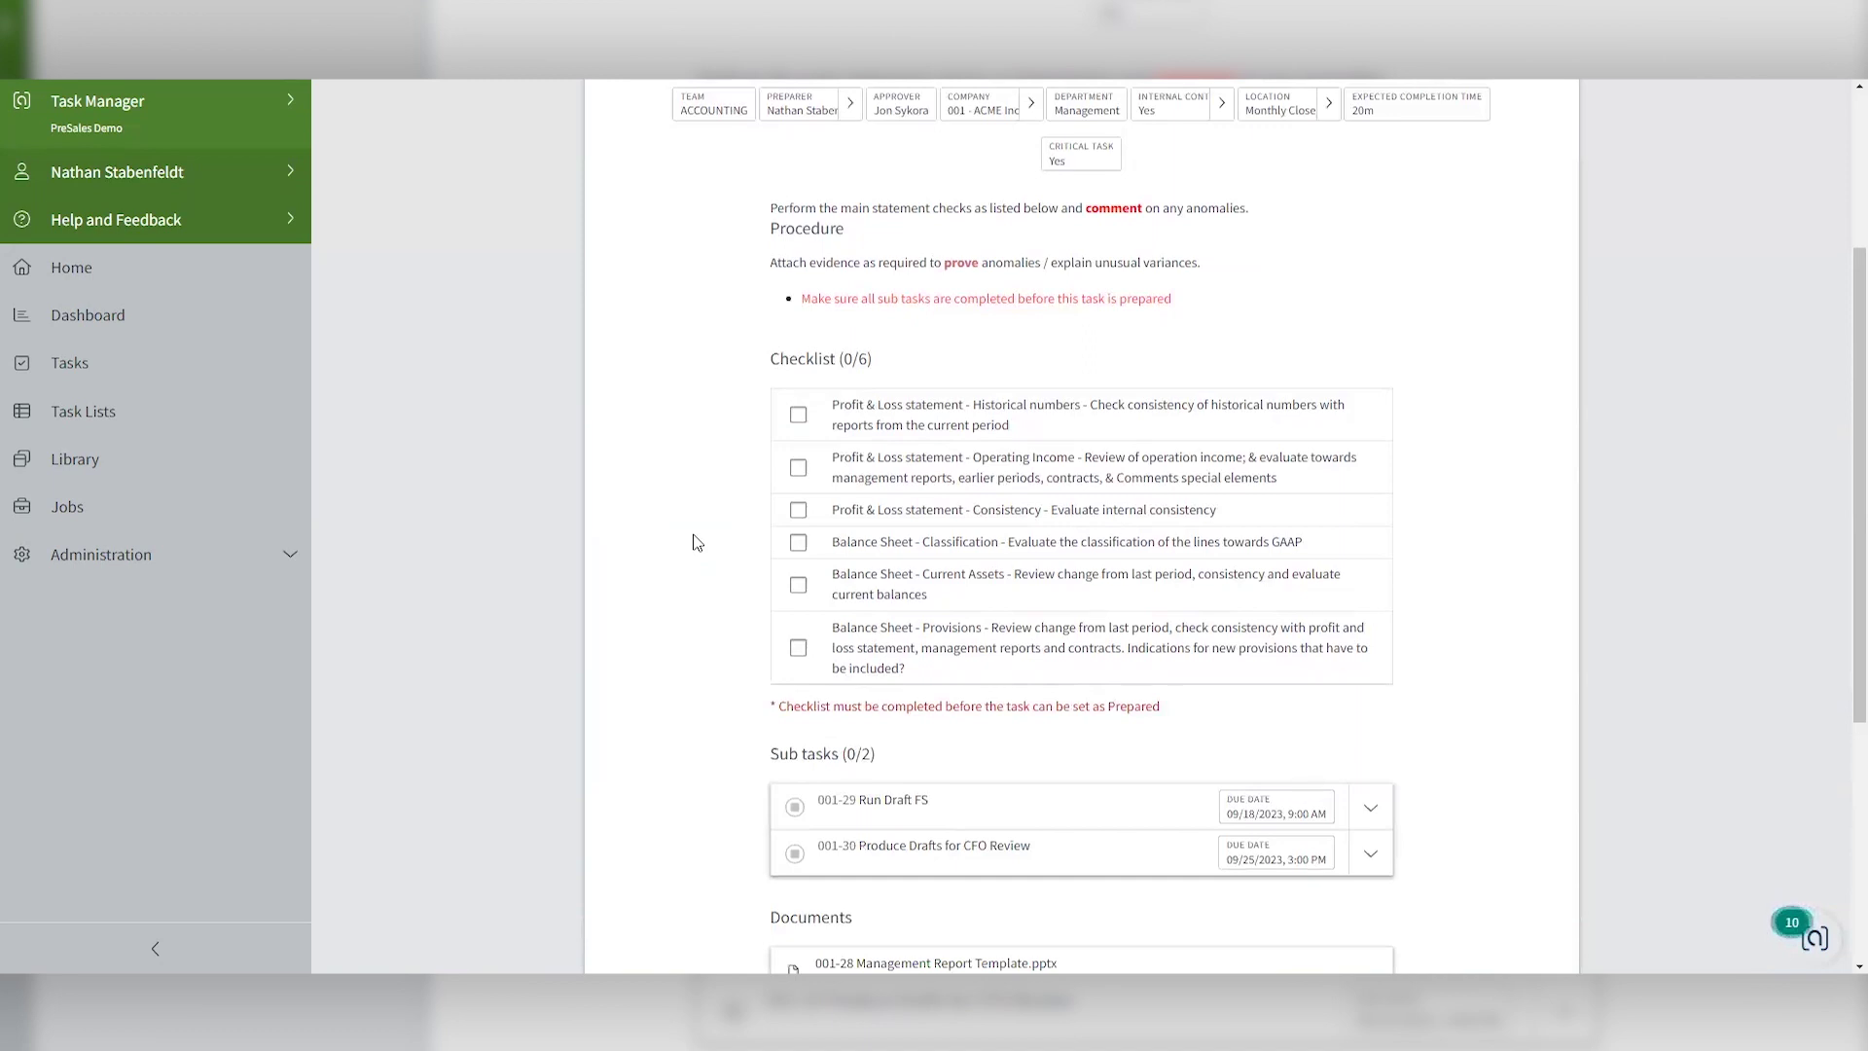
pyautogui.scroll(-3, 698, 542)
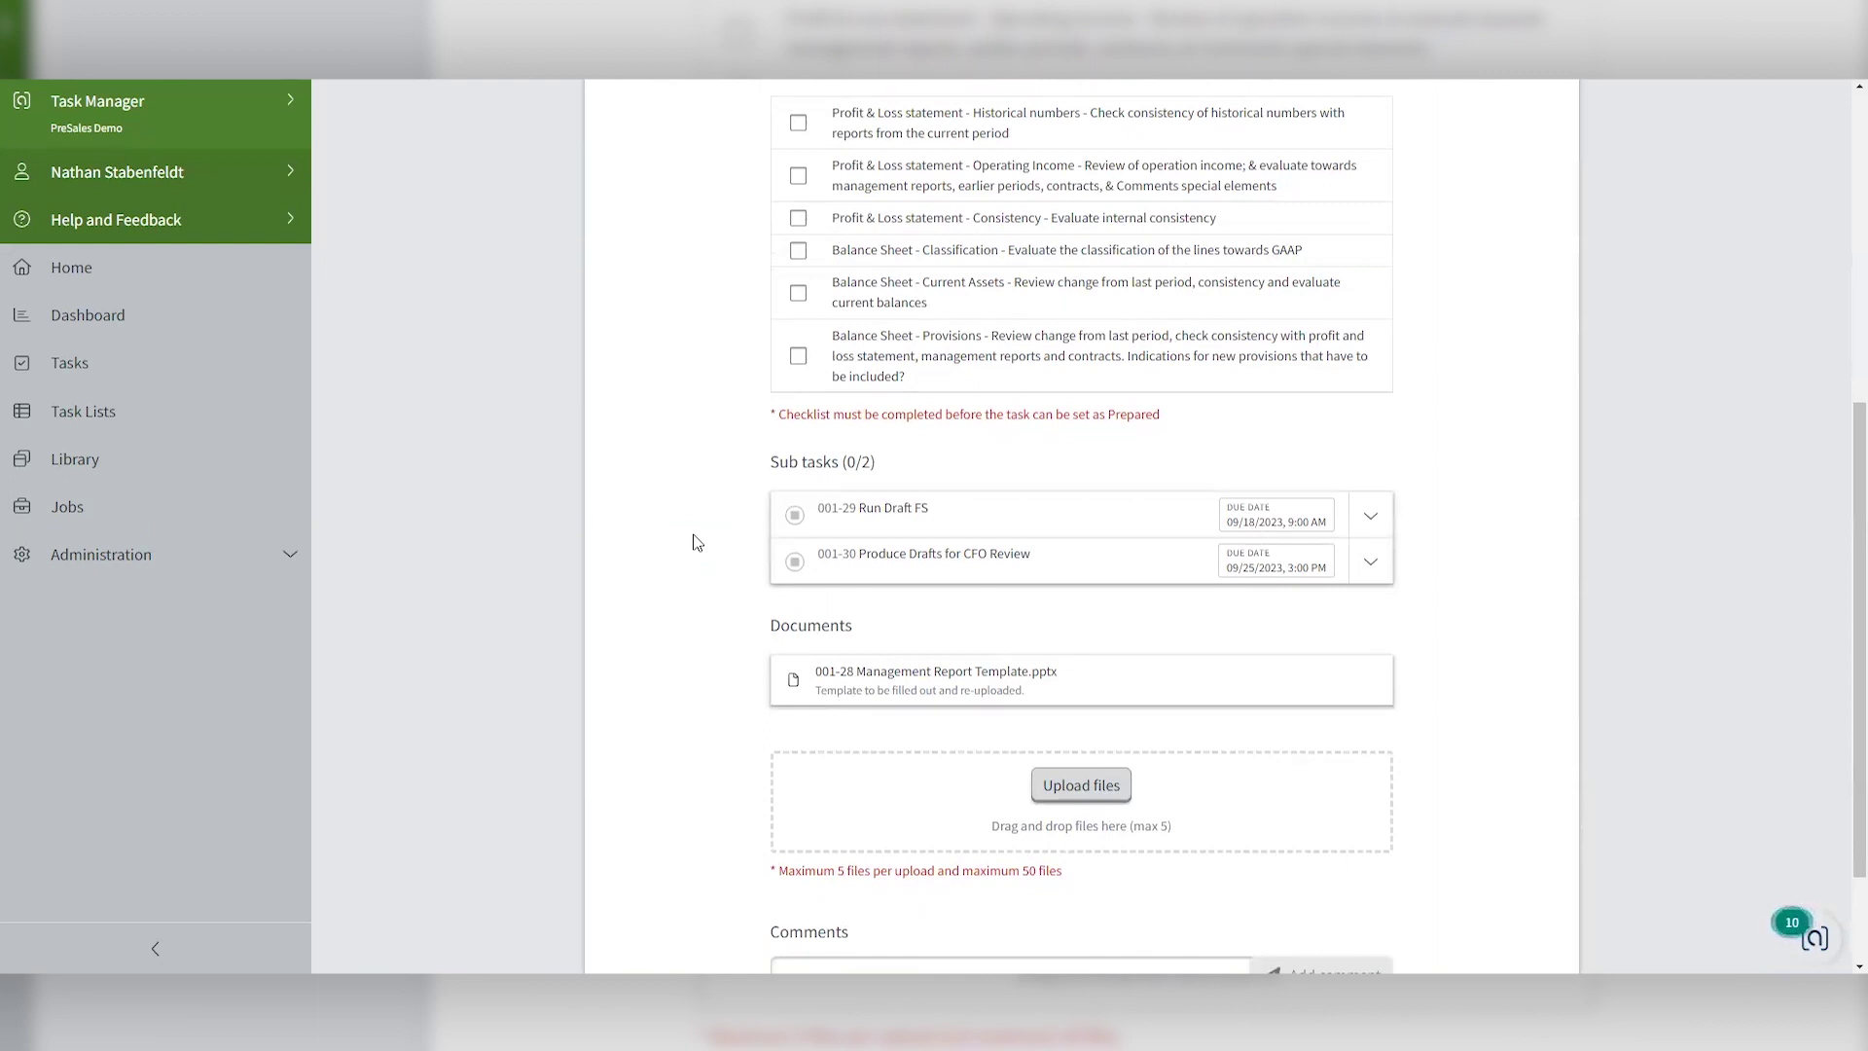
pyautogui.scroll(-2, 698, 542)
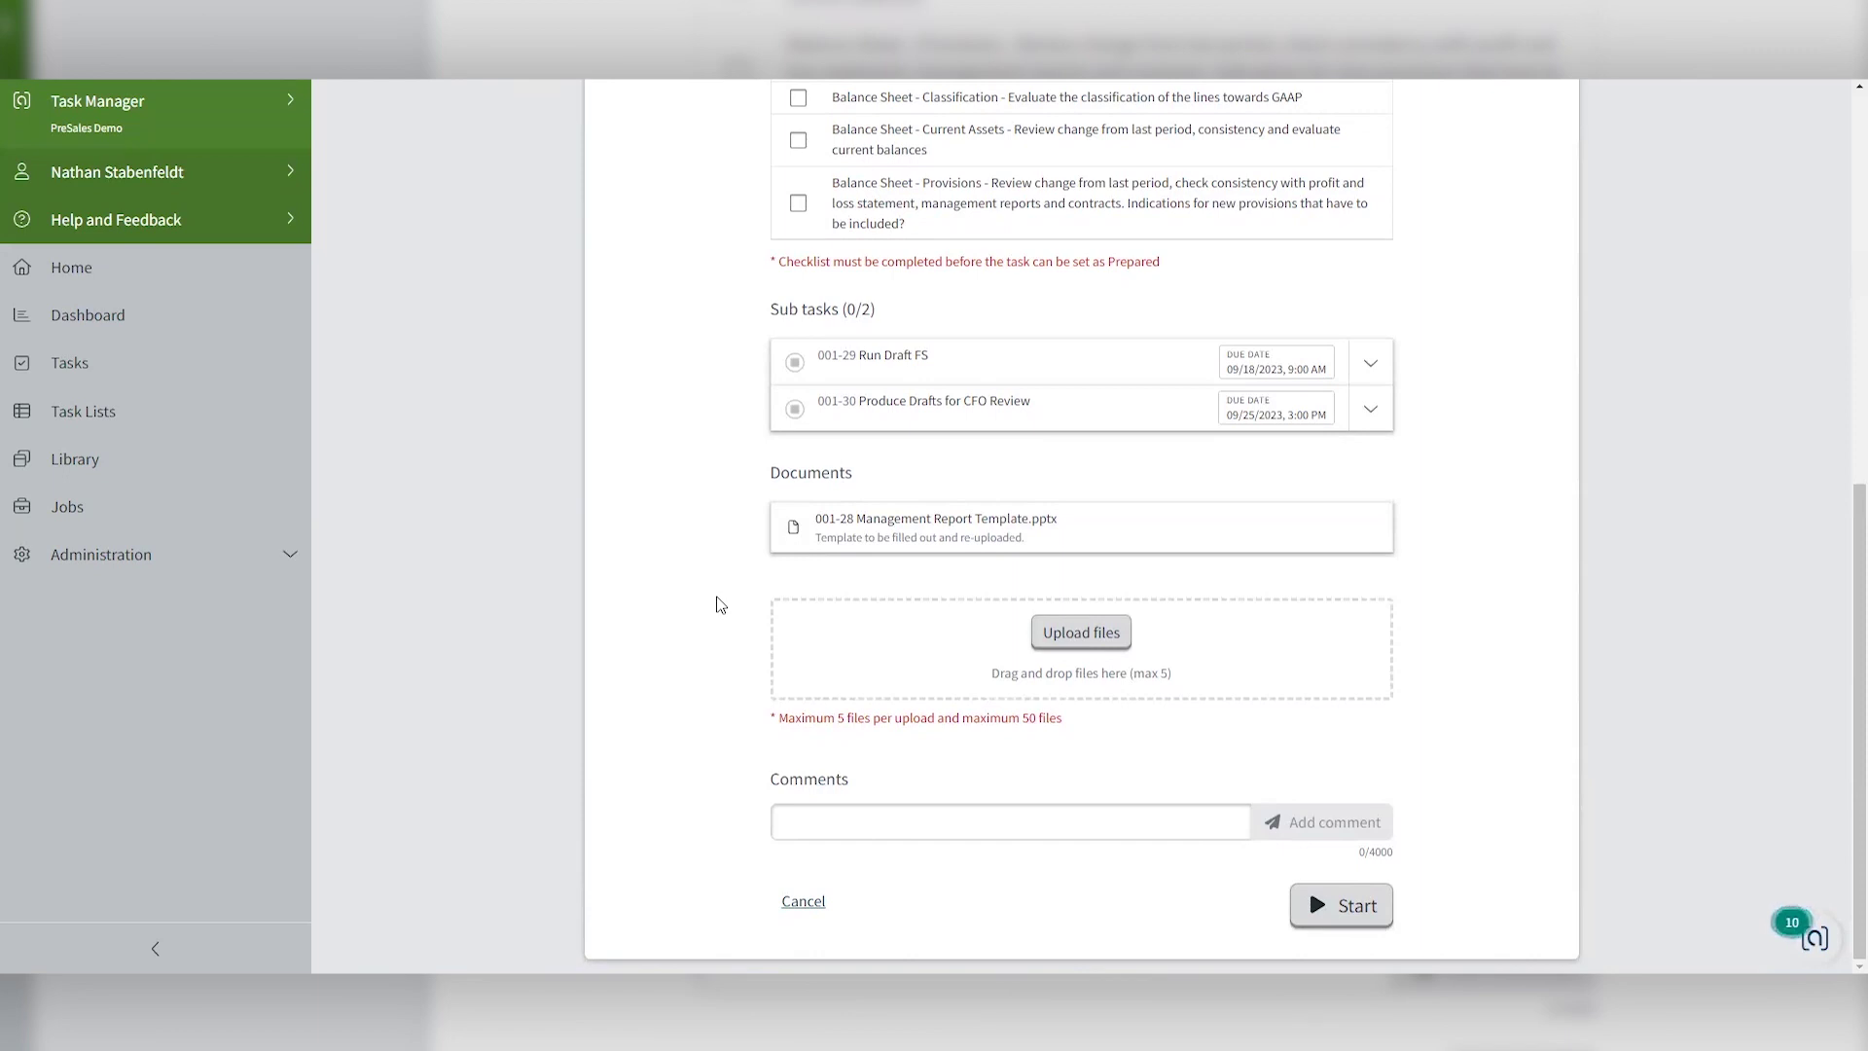
# From Home, open task 001-13 Run Revenue Recognition in NetSuite and show its preceding task.
pyautogui.click(160, 265)
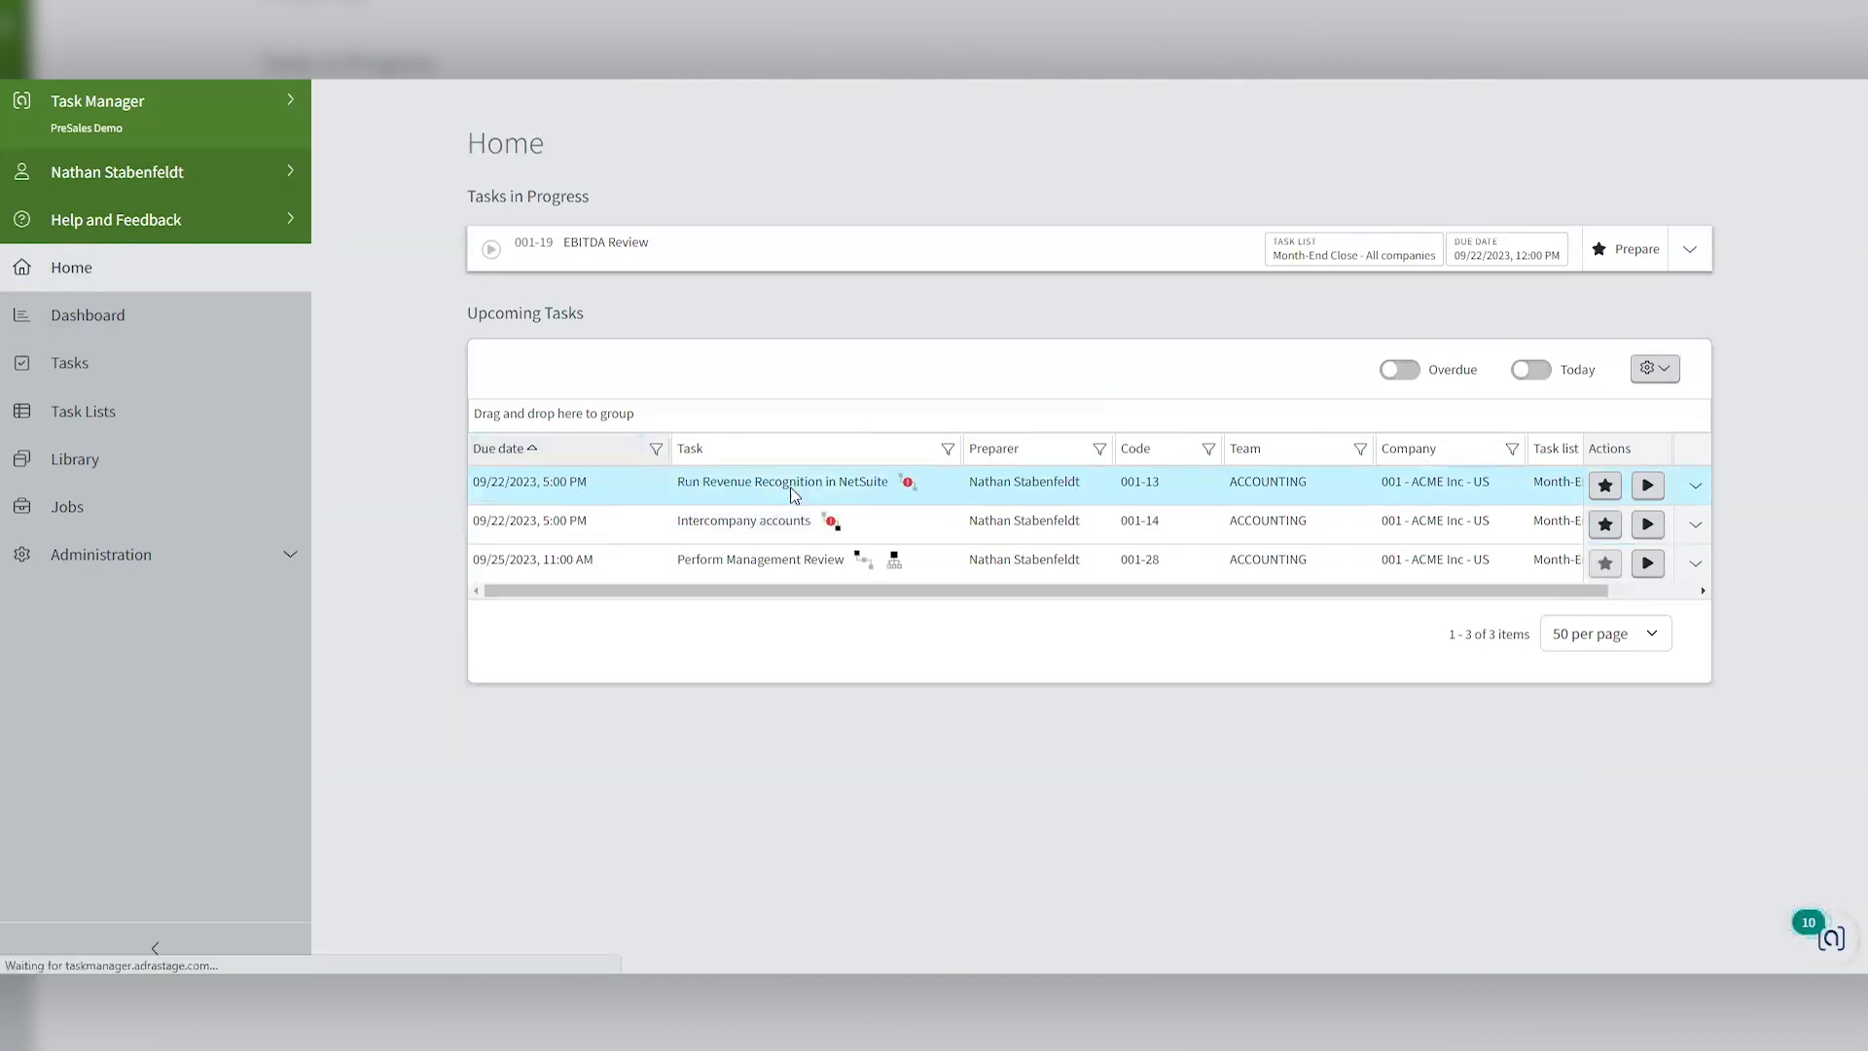
pyautogui.click(791, 486)
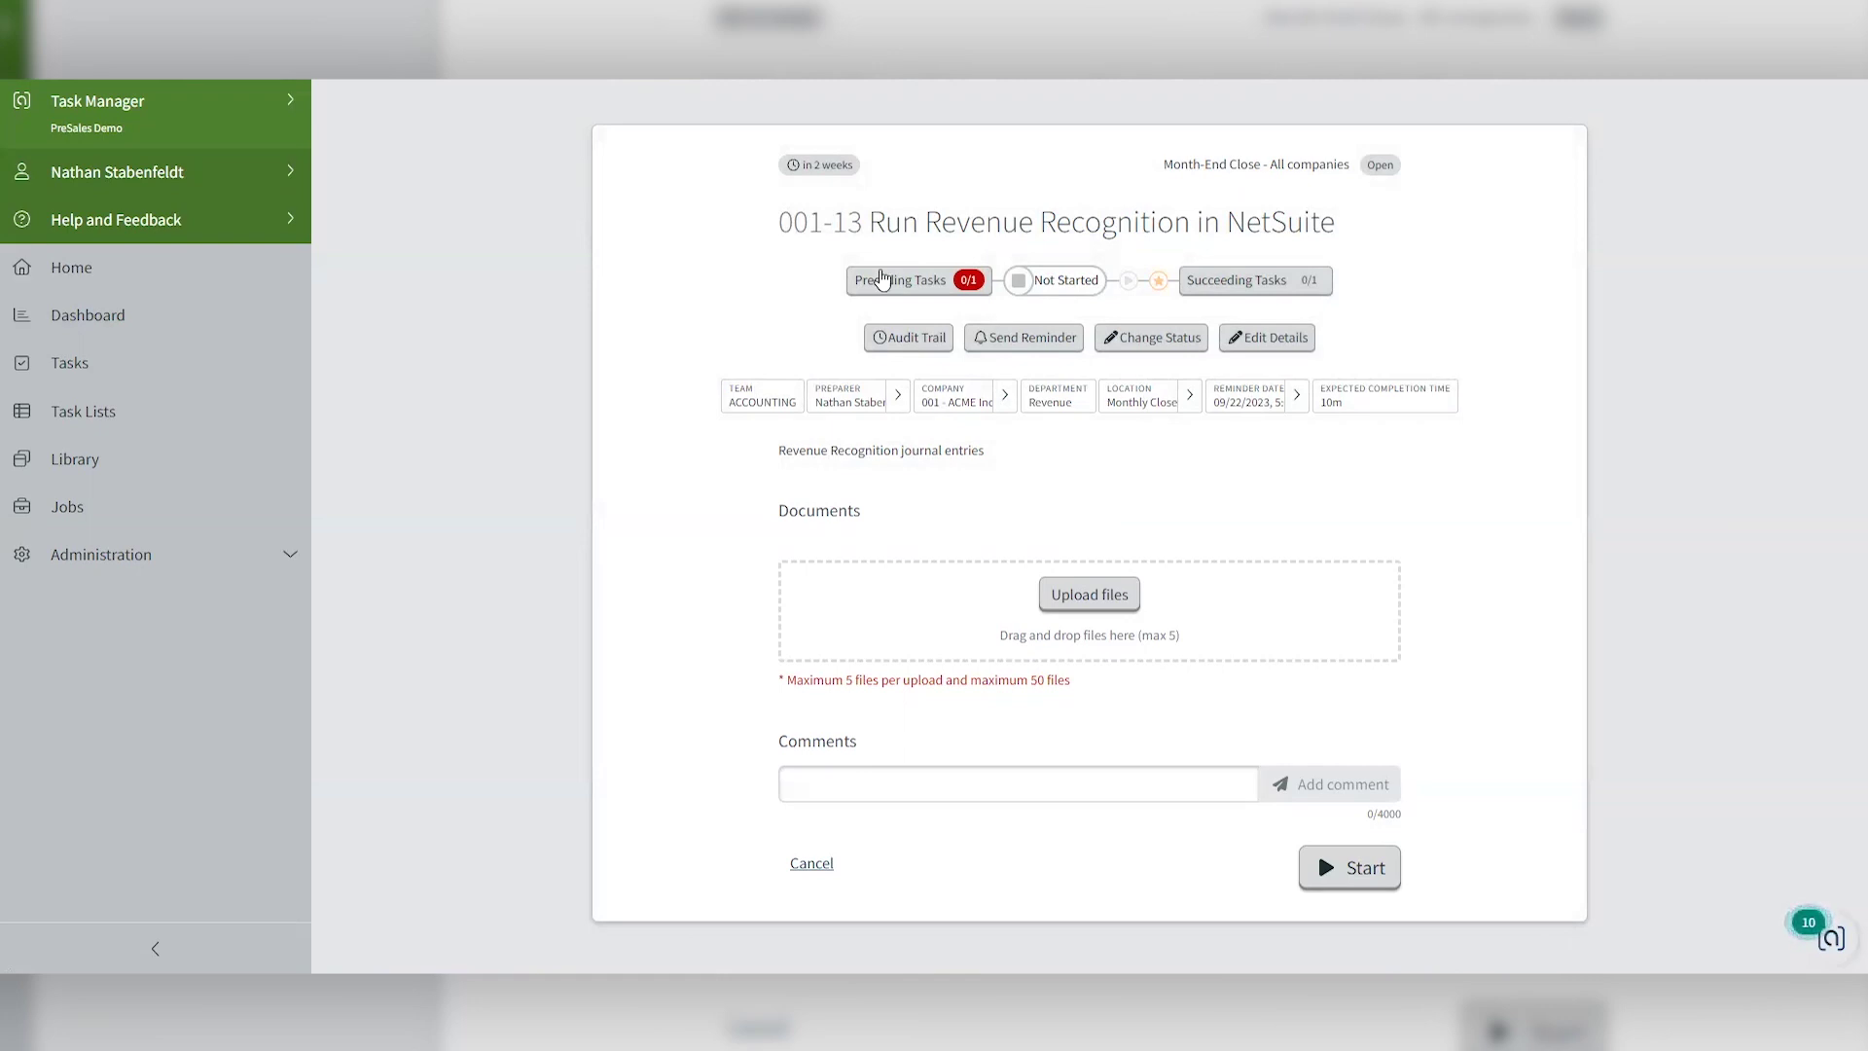
pyautogui.click(906, 282)
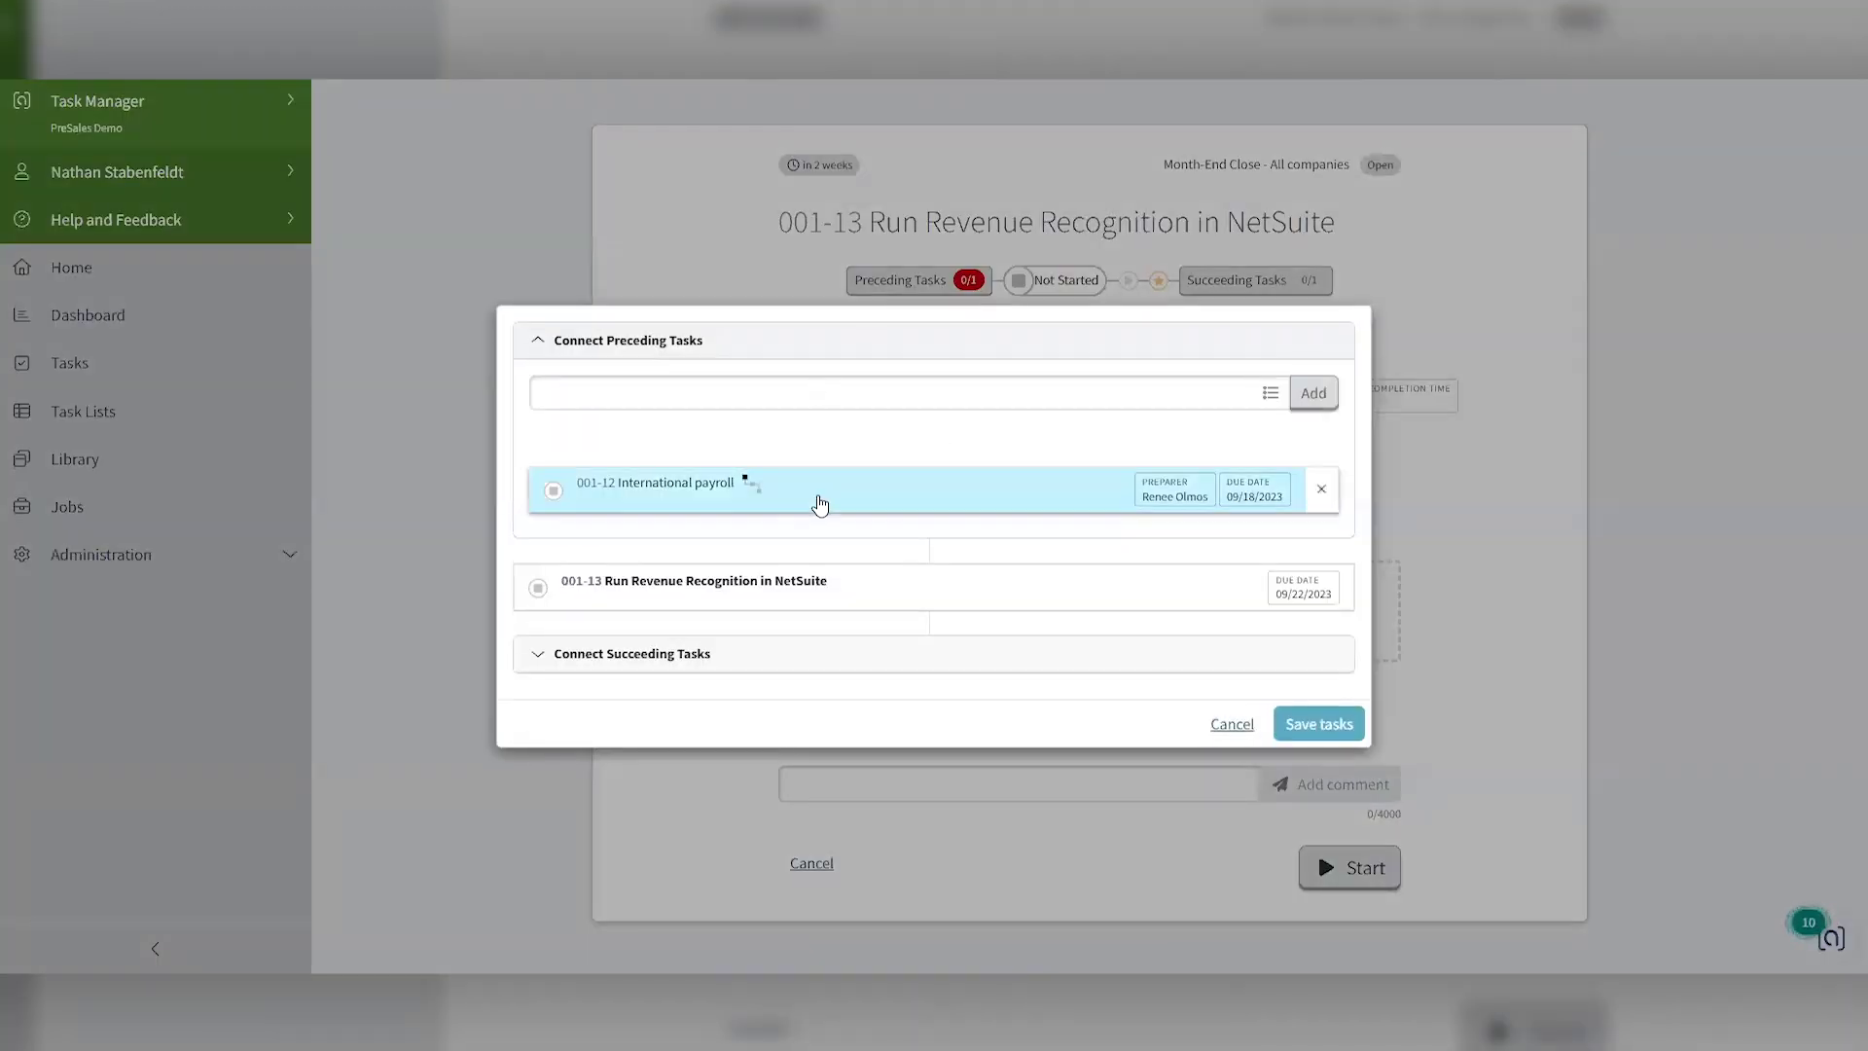
# Open preceding task 001-12 International payroll and send its preparer a reminder.
pyautogui.click(819, 501)
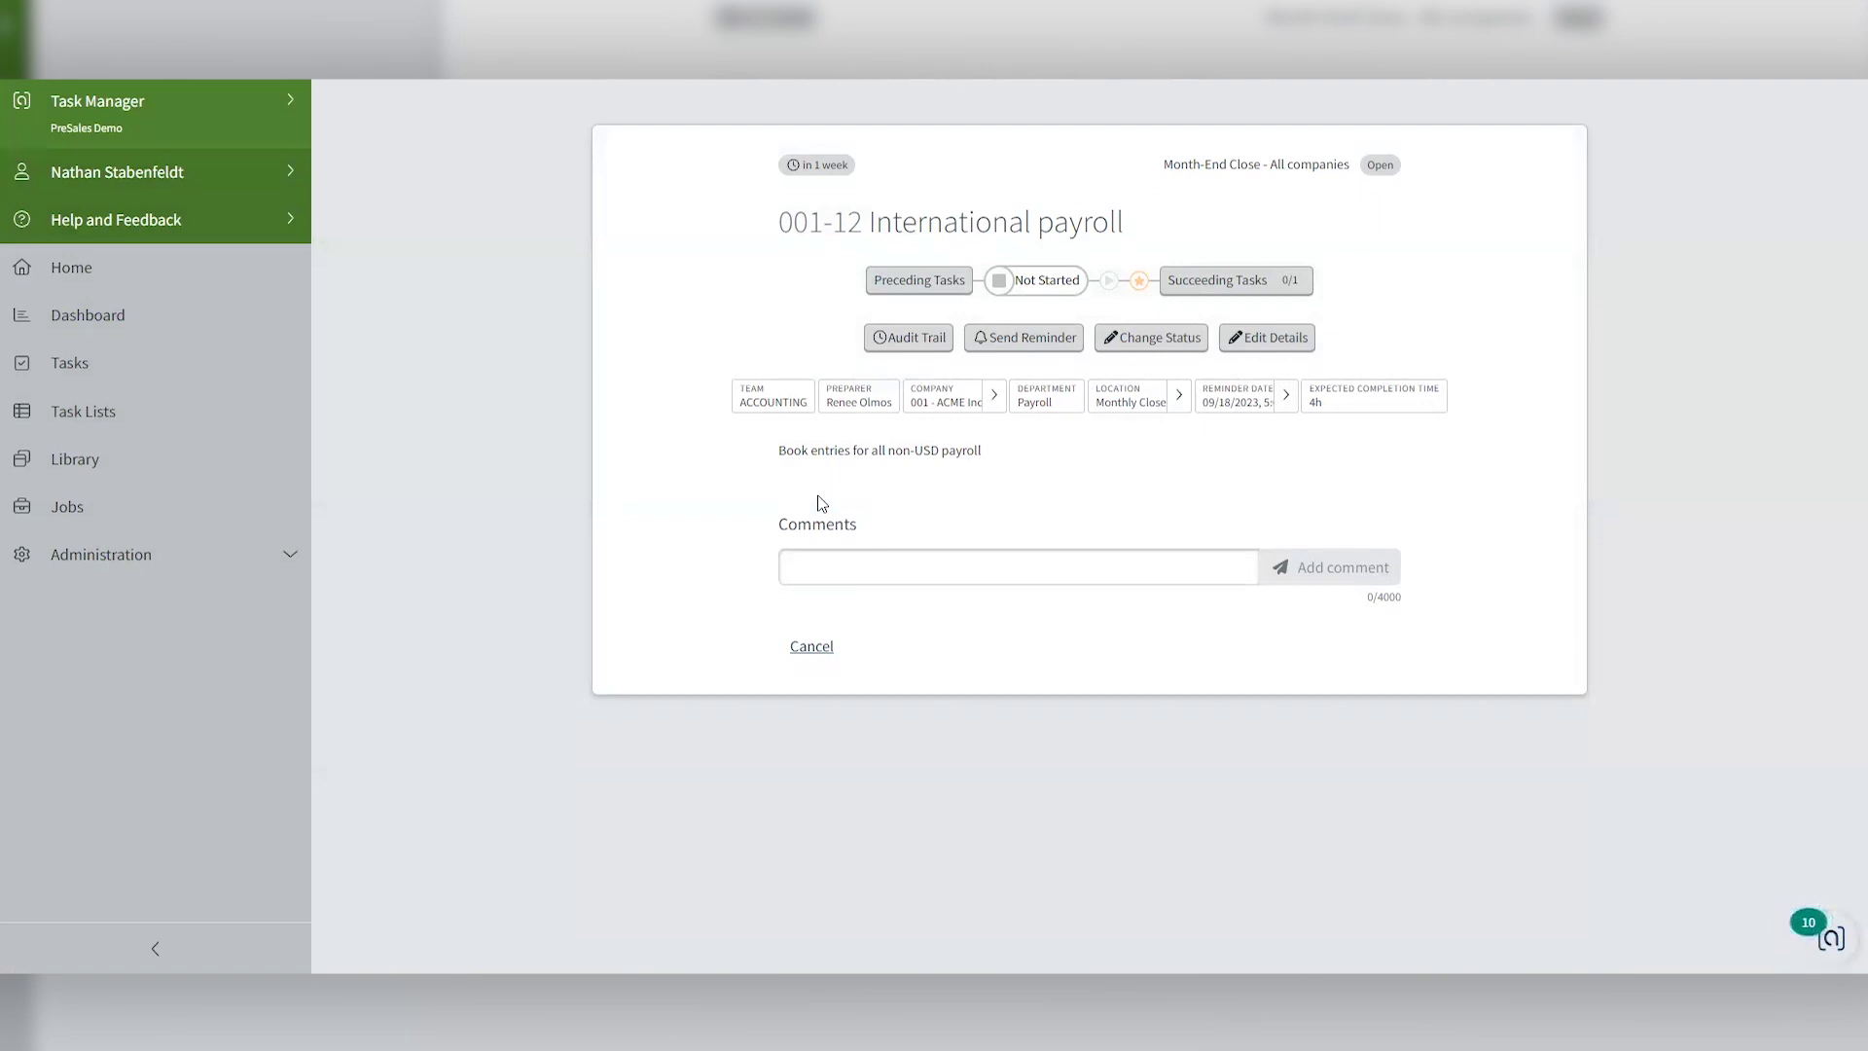
pyautogui.click(1009, 347)
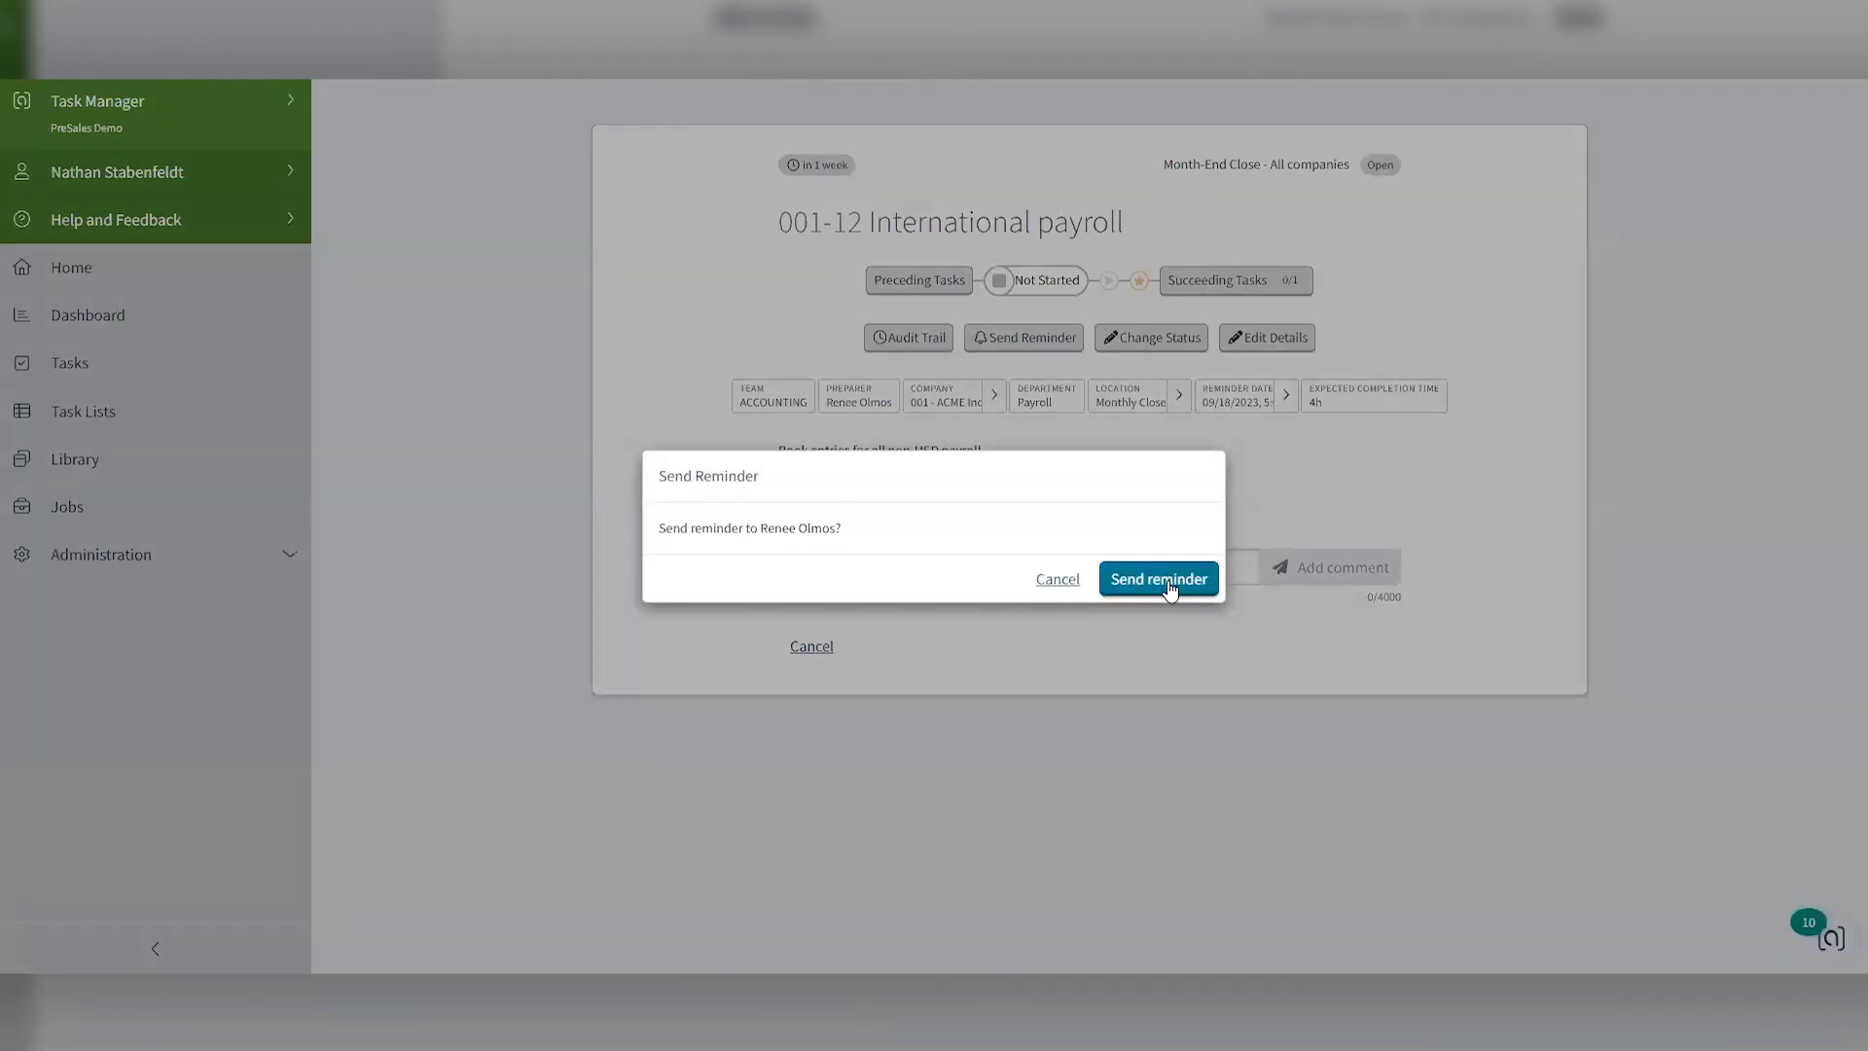
pyautogui.click(1169, 587)
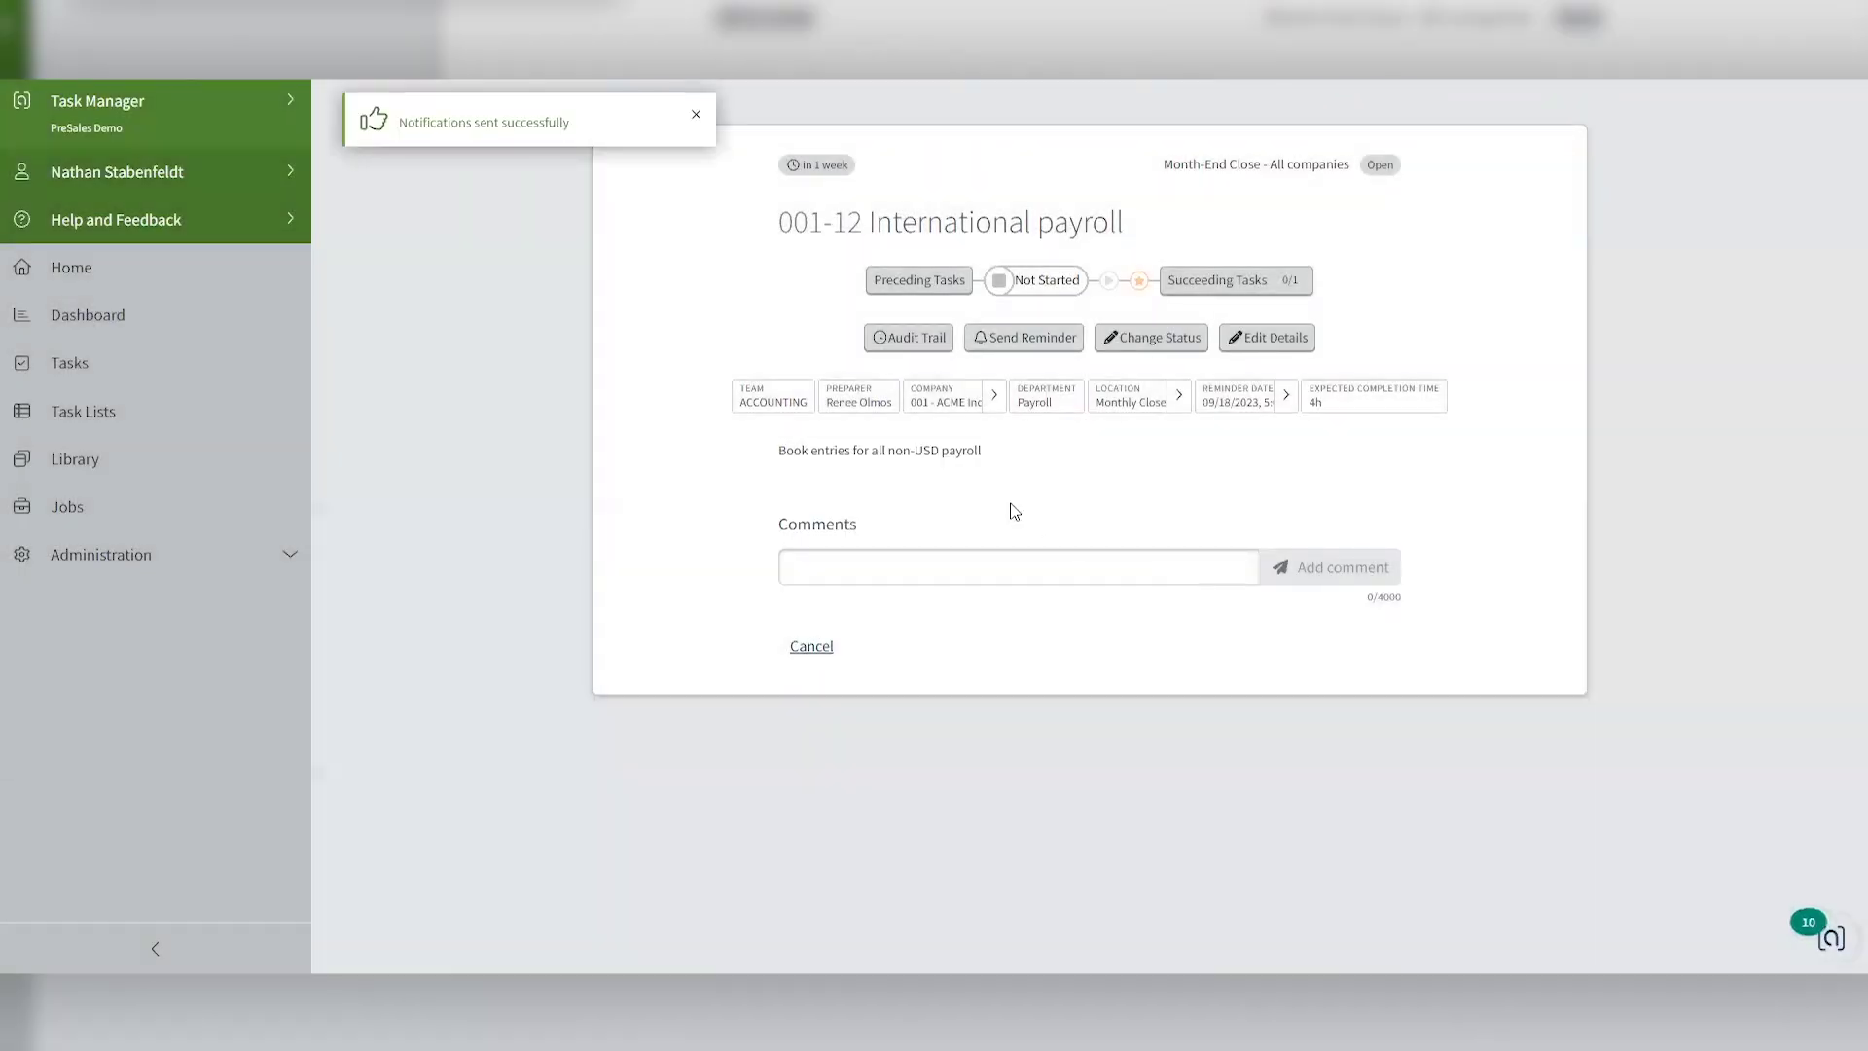
# Show the Dashboard with 13.5% completed, 32 not completed and per-user task counts.
pyautogui.click(105, 334)
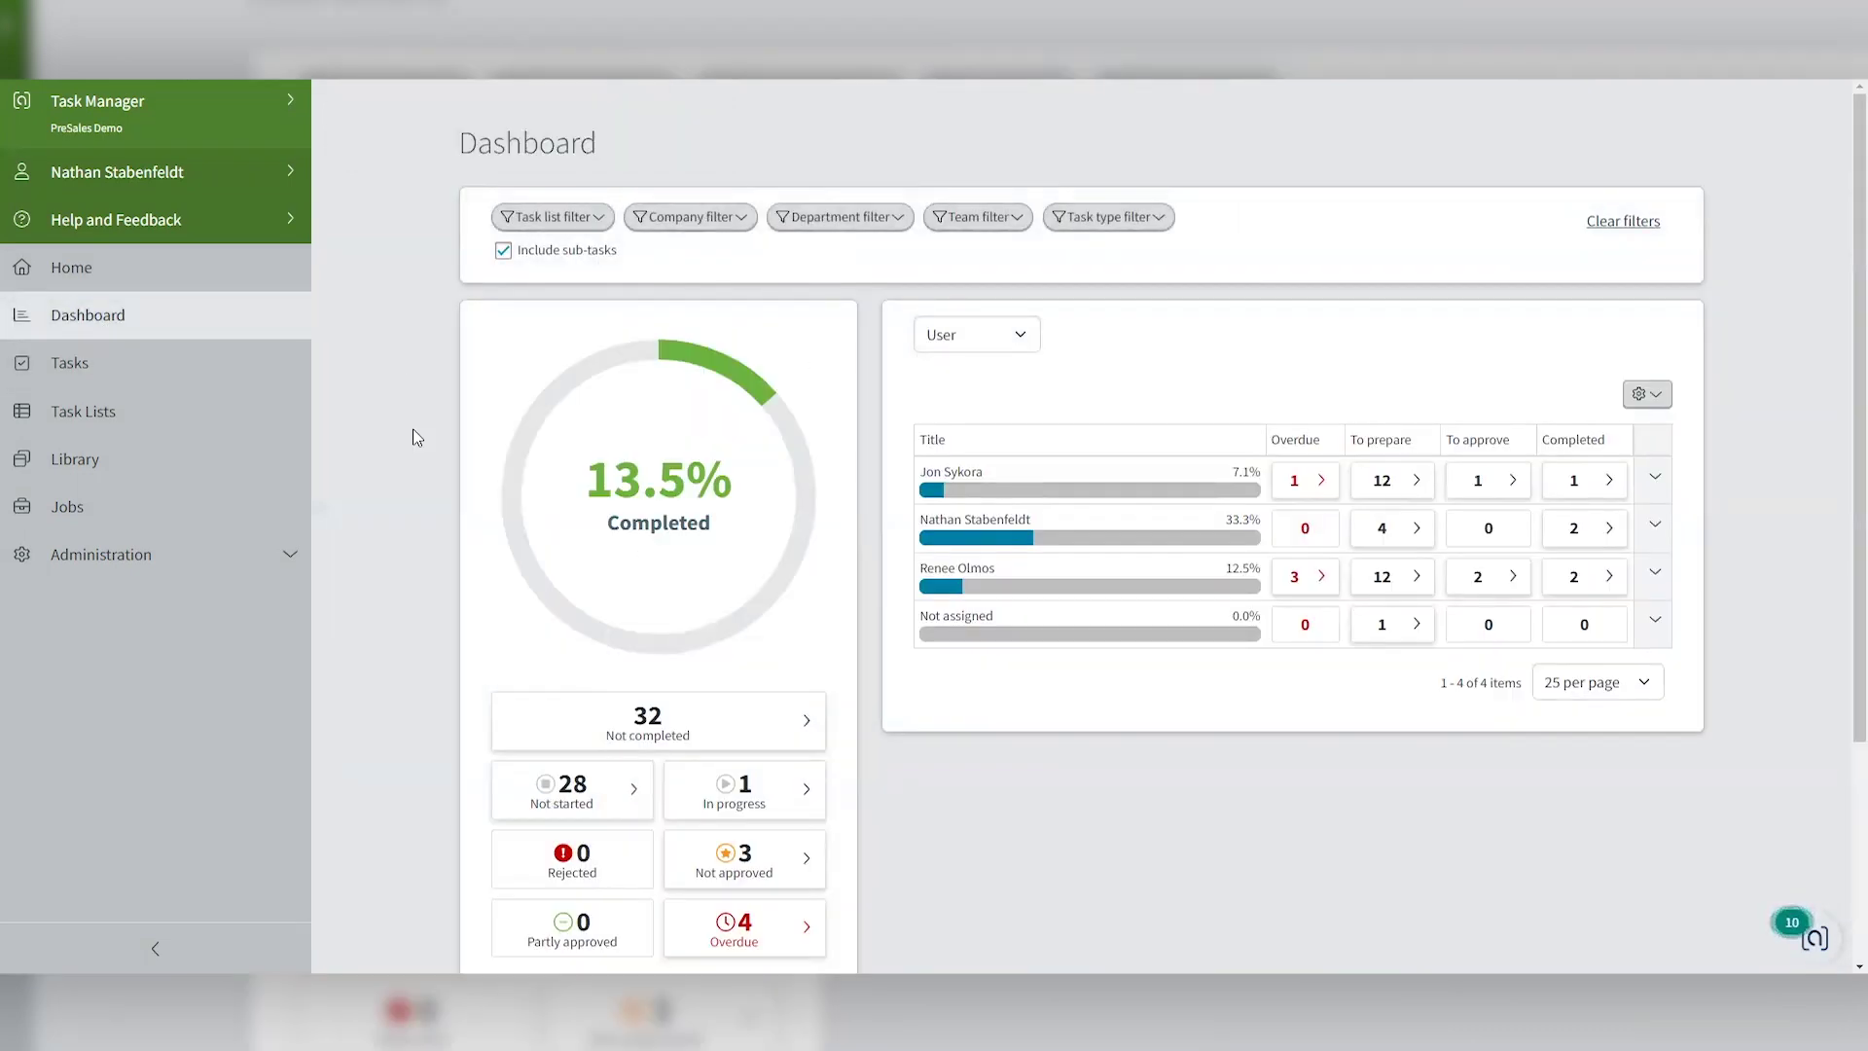